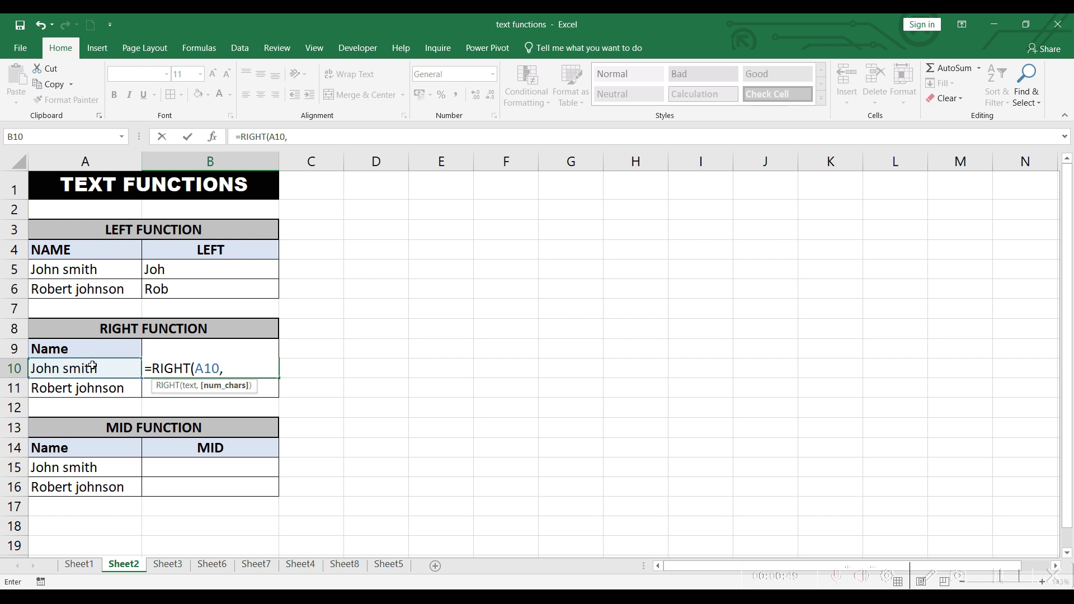
Complete the RIGHT formula in B10 as =RIGHT(A10,2) and fill it down to B11.
{"action": "type", "text": "2"}
{"action": "key", "text": "Return"}
{"action": "left_click", "coordinate": [182, 366]}
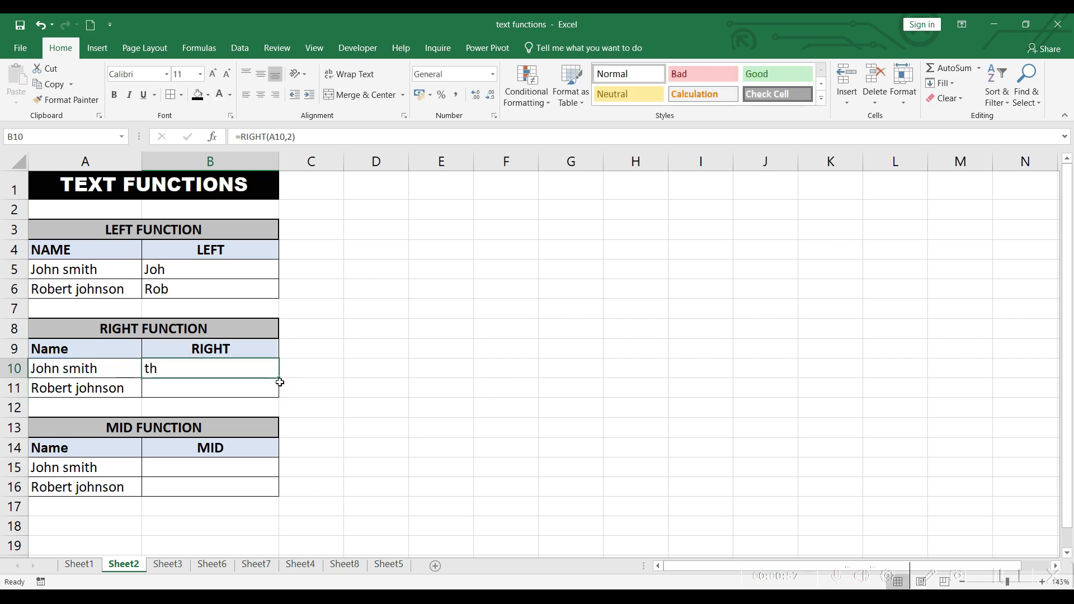
{"action": "left_click_drag", "start_coordinate": [279, 382], "coordinate": [278, 391]}
Enter =MID(A15,2,3) in B15 to extract three characters from the name starting at the second.
{"action": "left_click", "coordinate": [254, 466]}
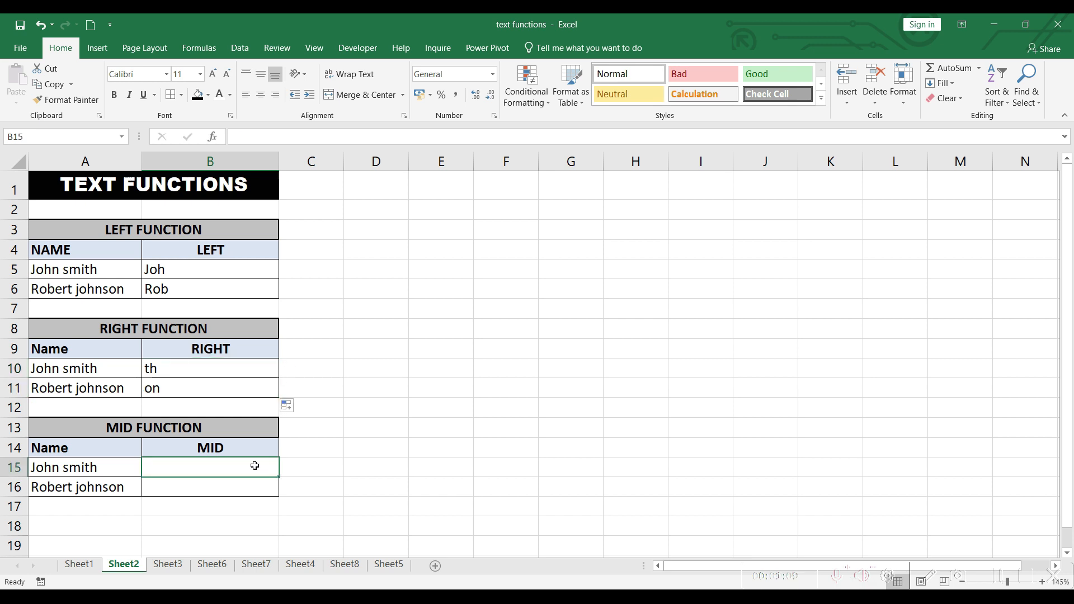
{"action": "type", "text": "=mid"}
{"action": "key", "text": "Tab"}
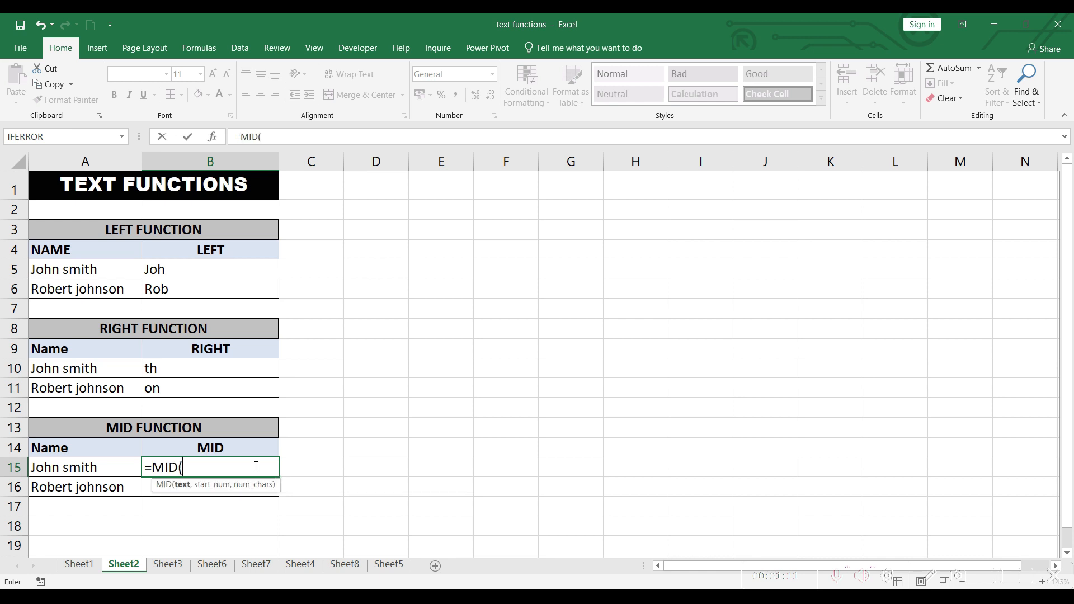
{"action": "left_click", "coordinate": [117, 468]}
{"action": "type", "text": ","}
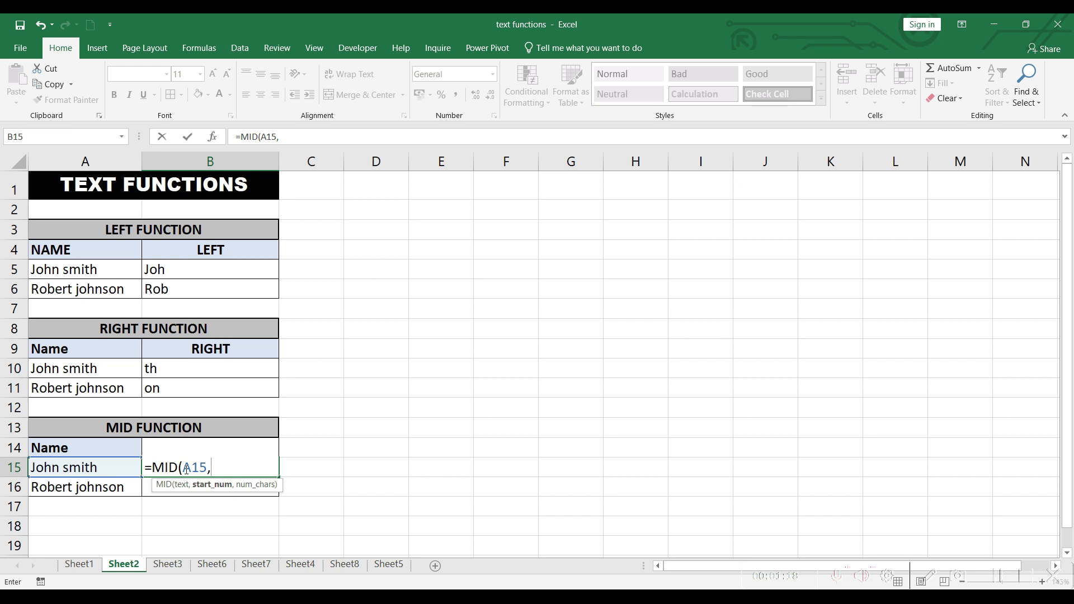
{"action": "type", "text": "2,3"}
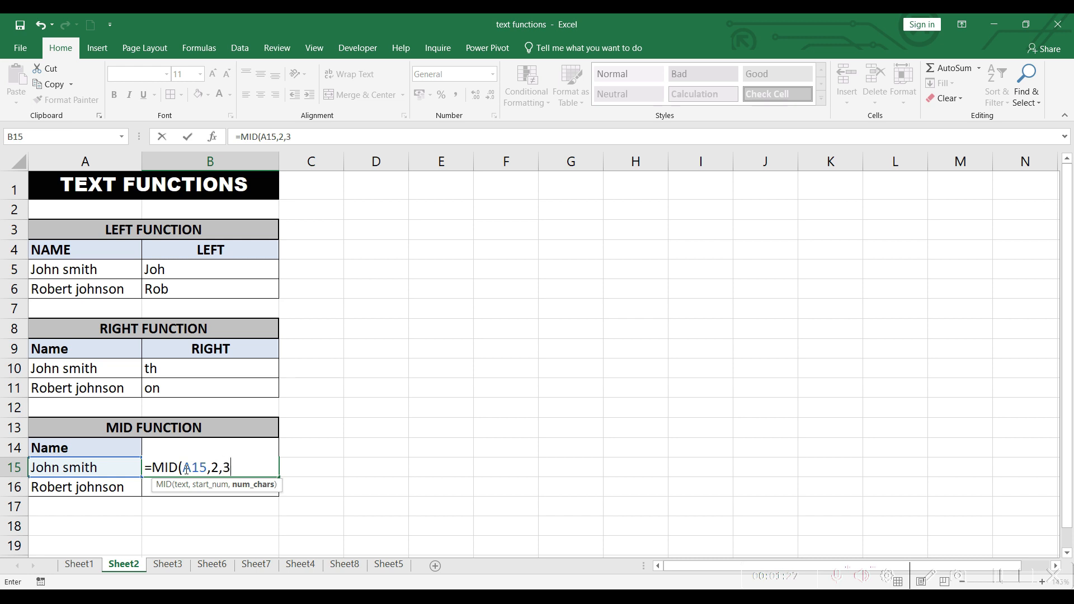
{"action": "type", "text": ")"}
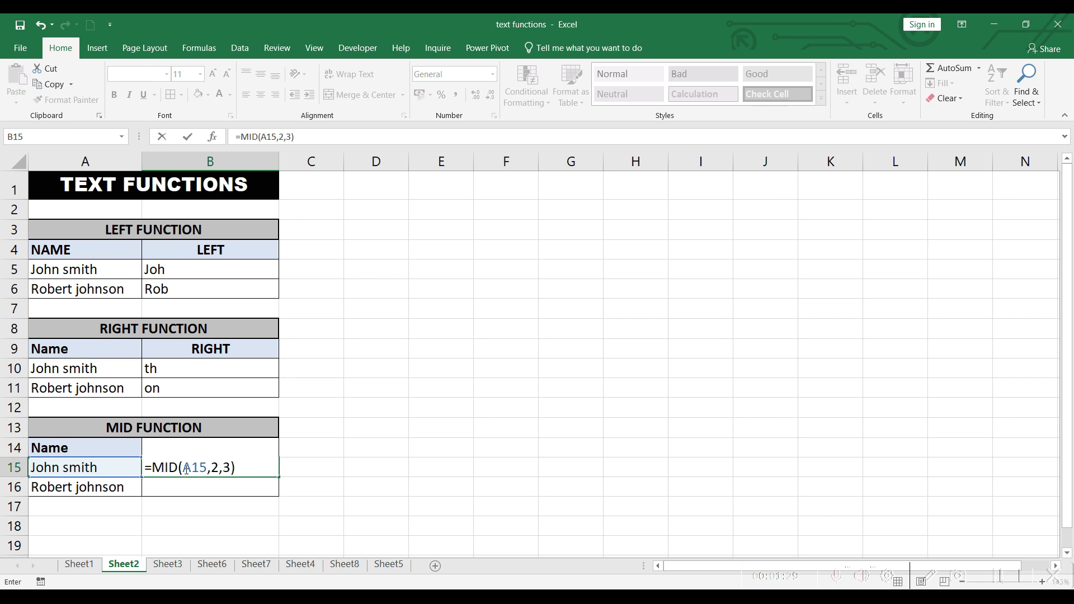
{"action": "key", "text": "Return"}
Fill the MID formula from B15 down to B16.
{"action": "left_click", "coordinate": [185, 468]}
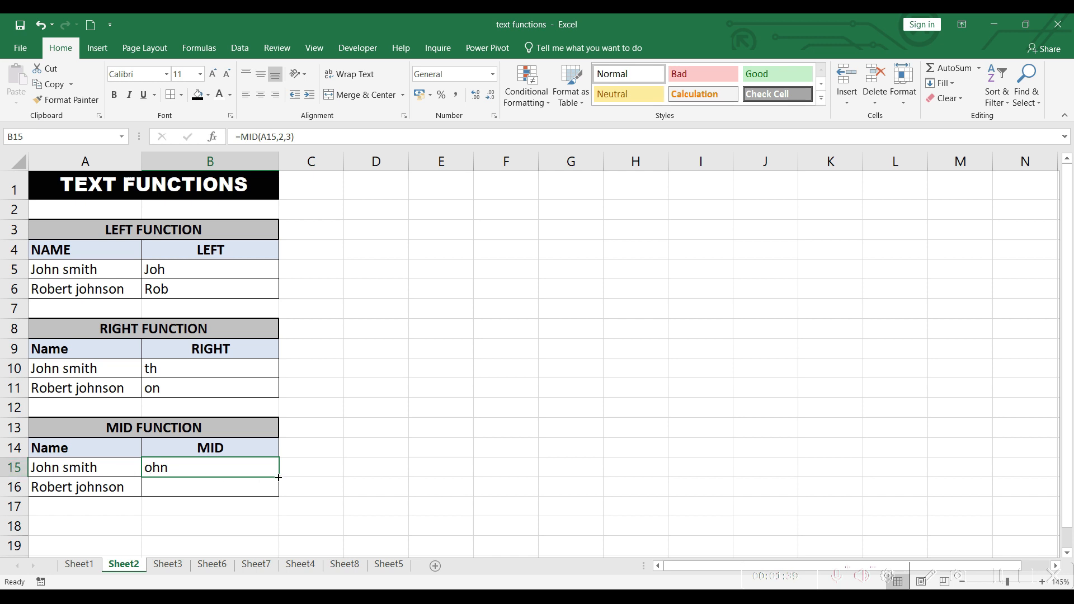
{"action": "left_click_drag", "start_coordinate": [278, 477], "coordinate": [287, 484]}
{"action": "left_click", "coordinate": [294, 488]}
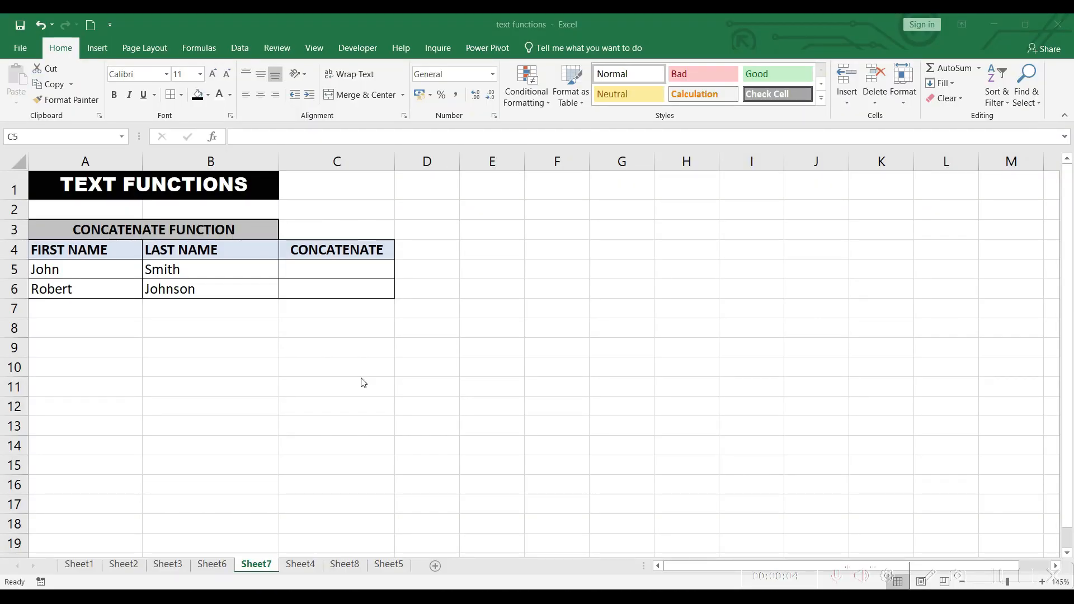
Join the first and last name without a space in C5 using =CONCATENATE(A5,B5).
{"action": "left_click", "coordinate": [344, 272]}
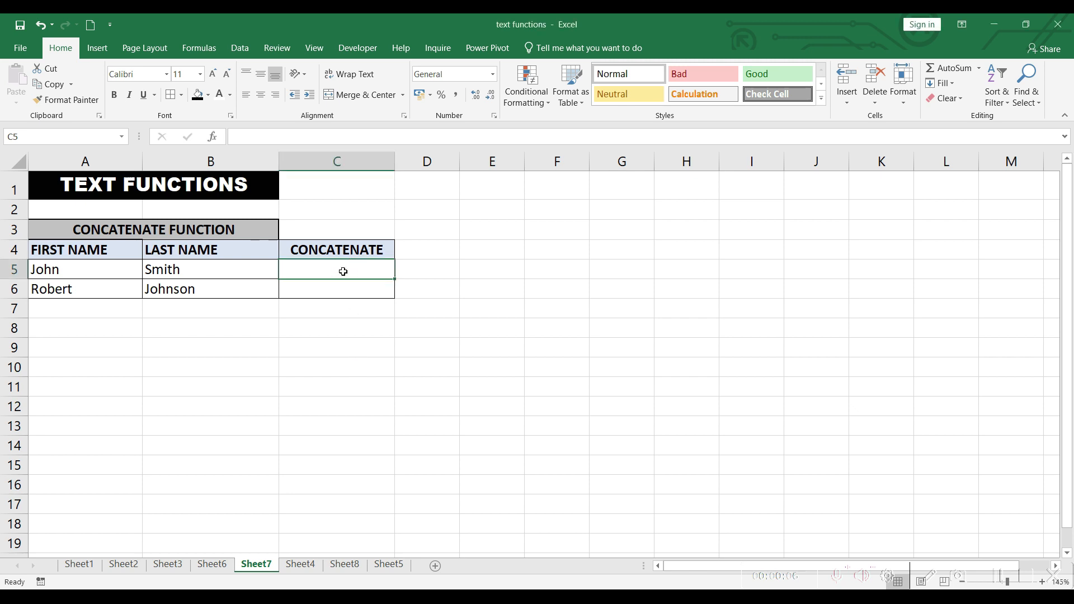
{"action": "type", "text": "="}
{"action": "type", "text": "concati"}
{"action": "key", "text": "BackSpace"}
{"action": "type", "text": "e"}
{"action": "key", "text": "Tab"}
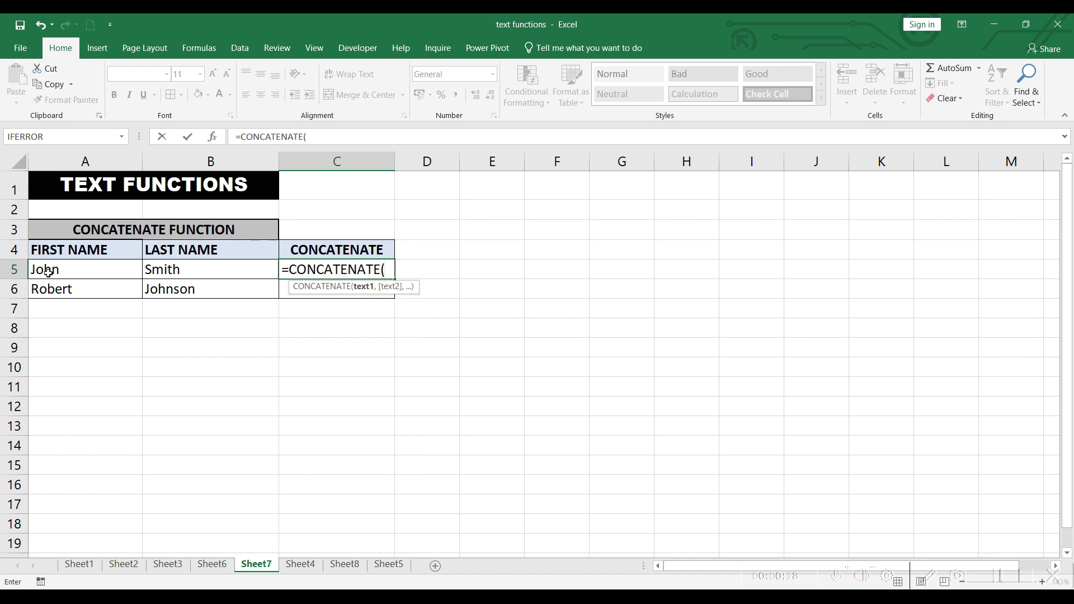
{"action": "left_click", "coordinate": [66, 273]}
{"action": "type", "text": ","}
{"action": "left_click", "coordinate": [180, 271]}
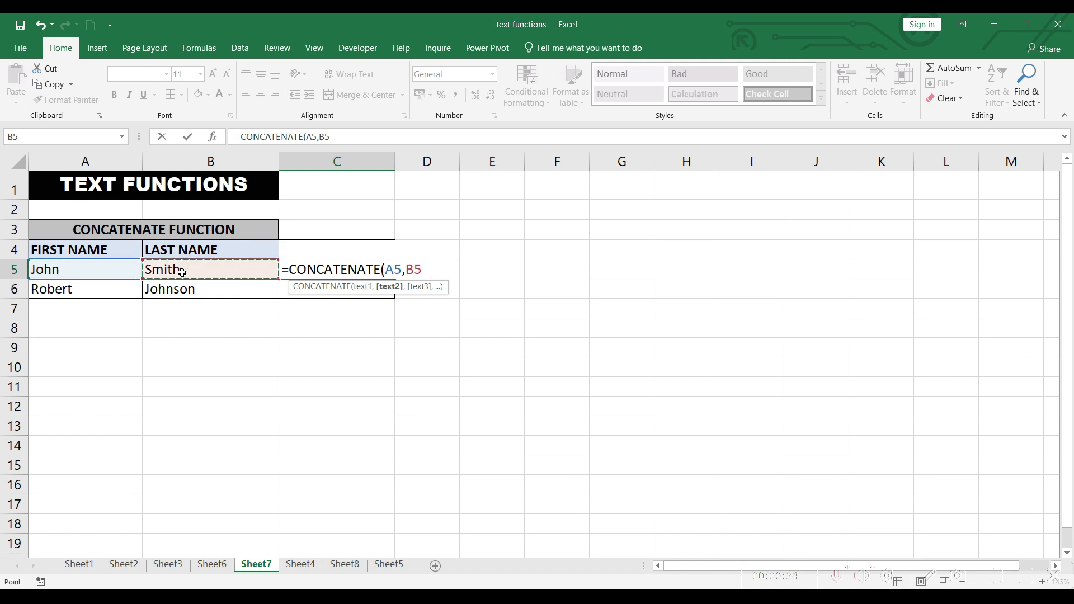
{"action": "type", "text": ","}
{"action": "key", "text": "BackSpace"}
{"action": "type", "text": ")"}
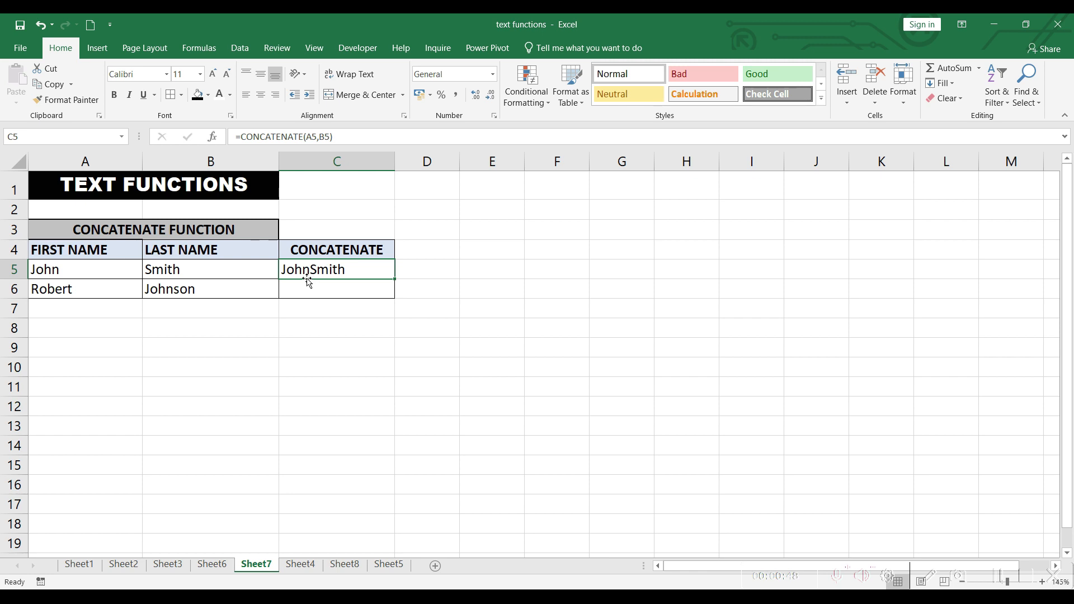
Join the first and last name with a space between them in C6 using =CONCATENATE(A6," ",B6).
{"action": "left_click", "coordinate": [352, 295]}
{"action": "type", "text": "="}
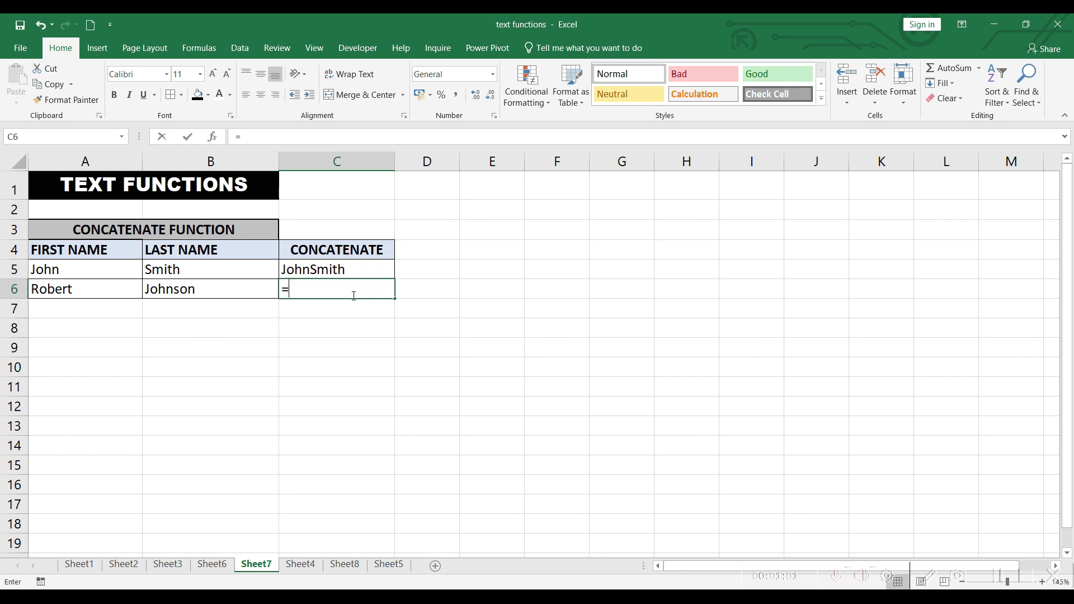
{"action": "type", "text": "conc"}
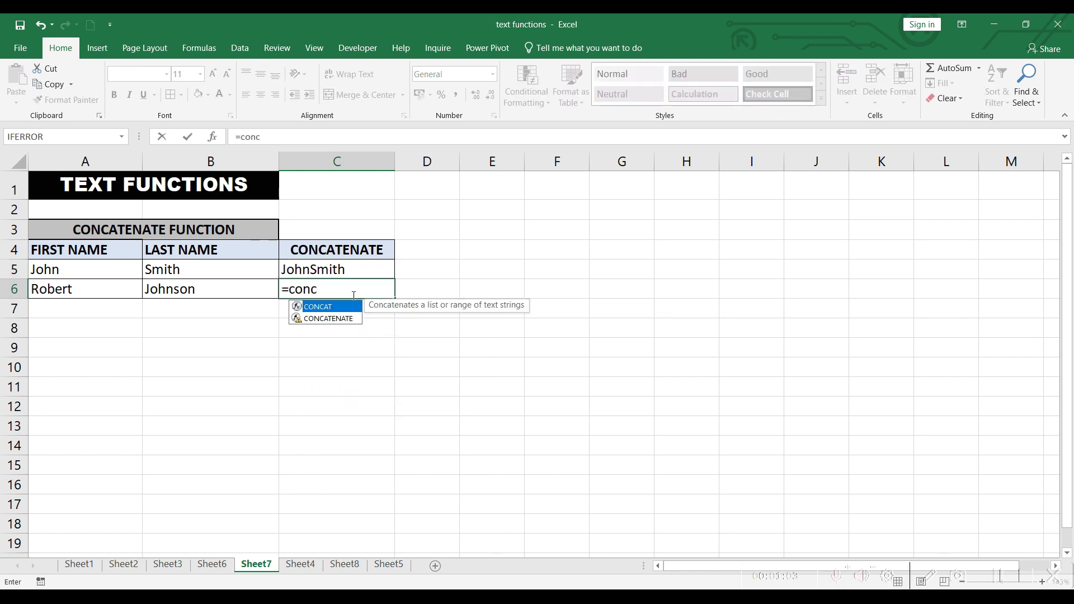
{"action": "key", "text": "Down"}
{"action": "key", "text": "Tab"}
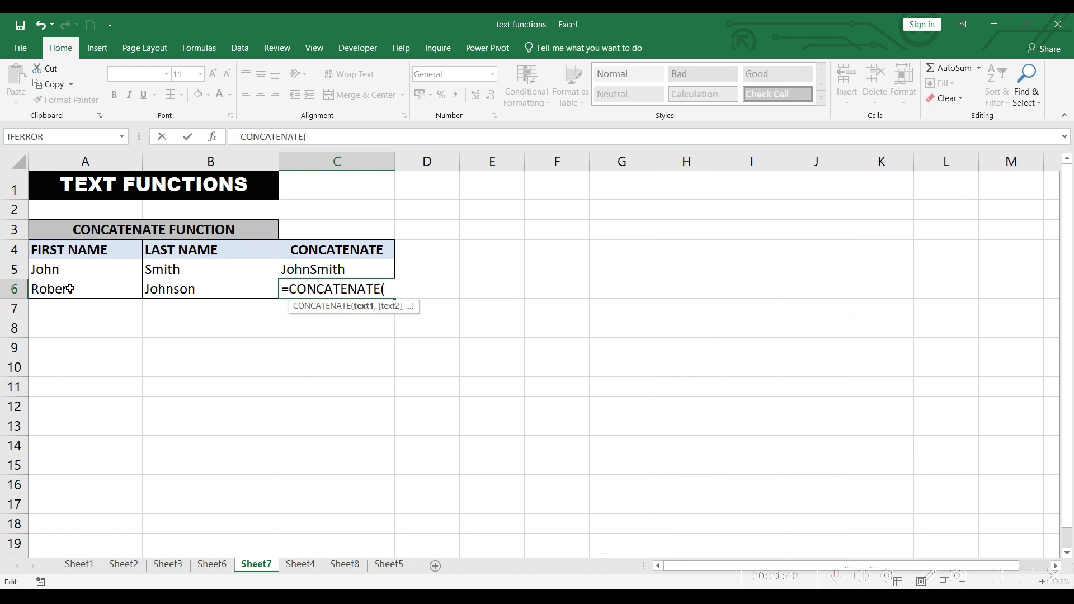
{"action": "left_click", "coordinate": [70, 288]}
{"action": "type", "text": ",\""}
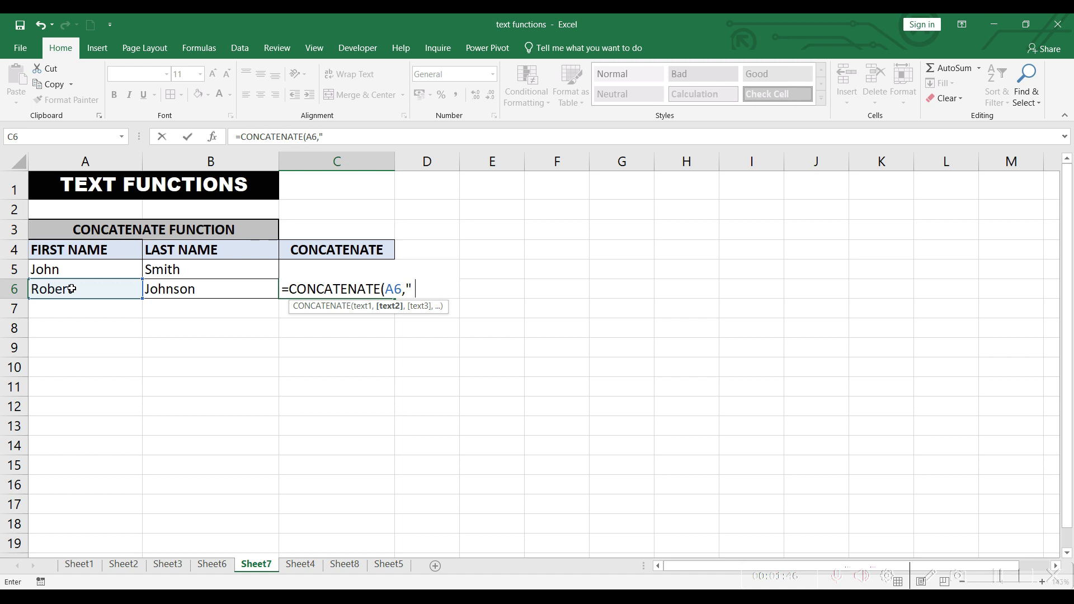
{"action": "type", "text": " \","}
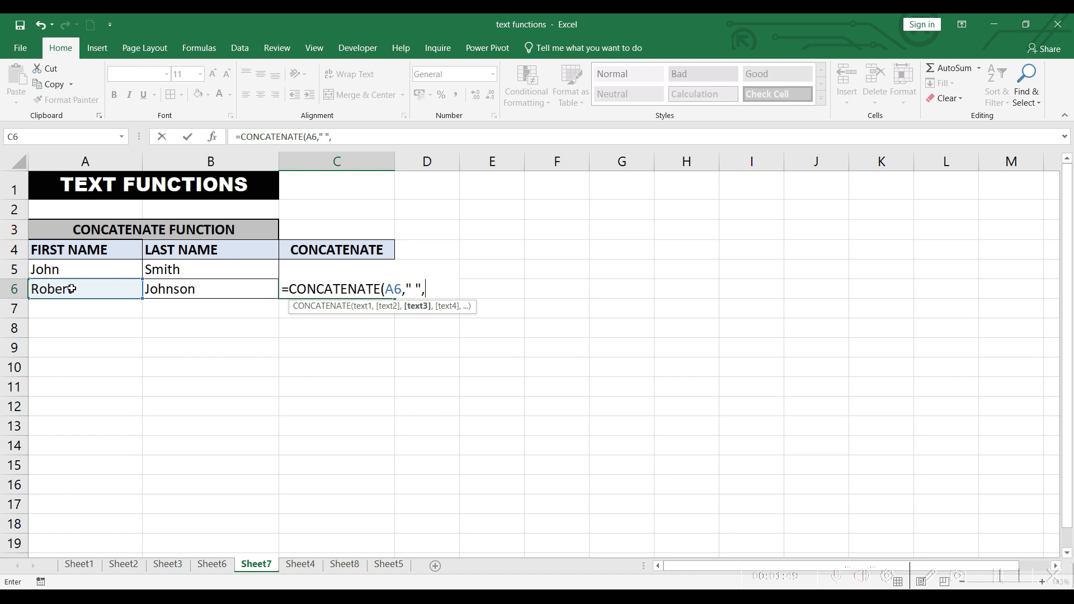
{"action": "left_click", "coordinate": [219, 288]}
{"action": "type", "text": ")"}
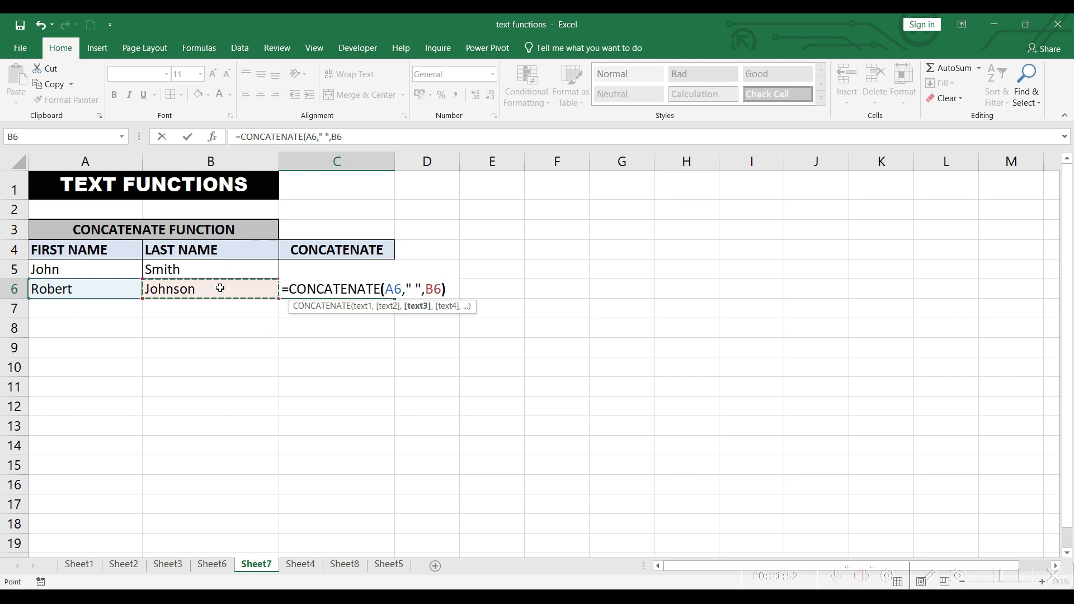
{"action": "key", "text": "Return"}
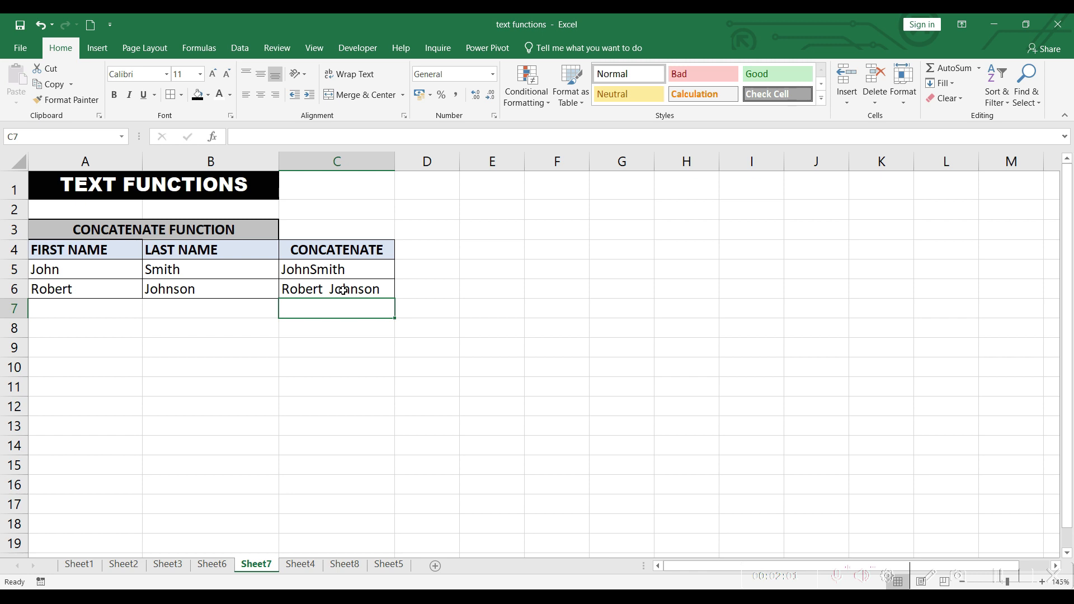
Enter a CONCAT formula in D5 that joins A5, a space and B5, and widen column D to fit the full name.
{"action": "left_click", "coordinate": [432, 264]}
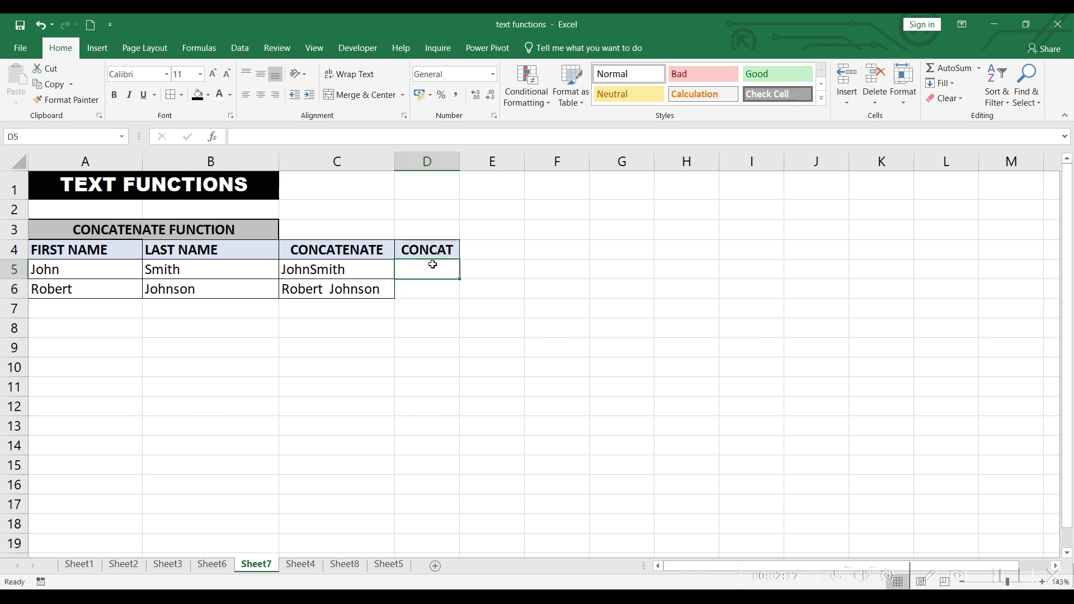
{"action": "double_click", "coordinate": [433, 264]}
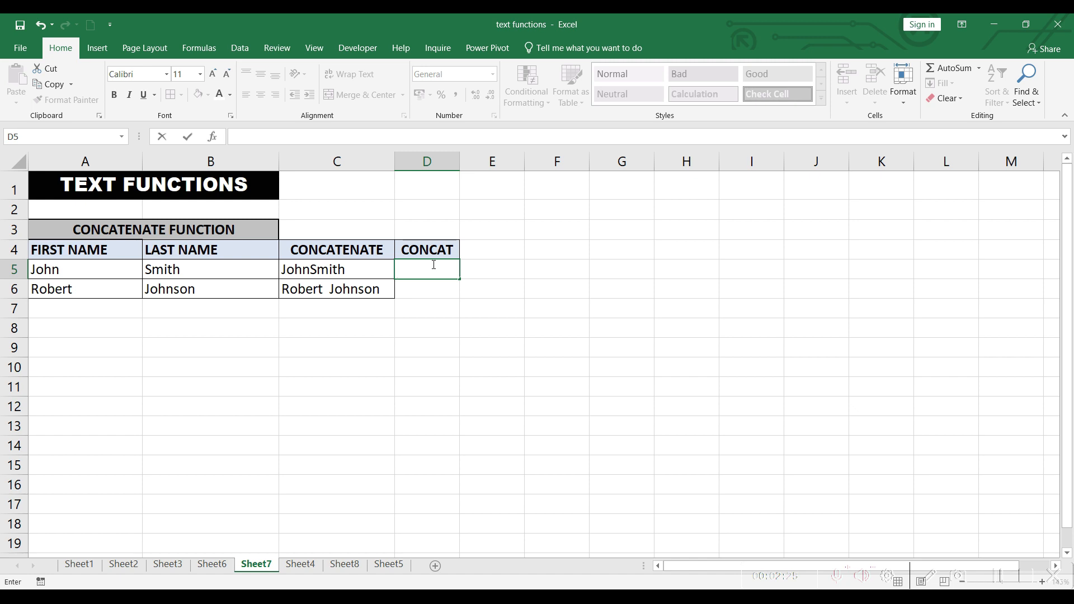
{"action": "type", "text": "=conc"}
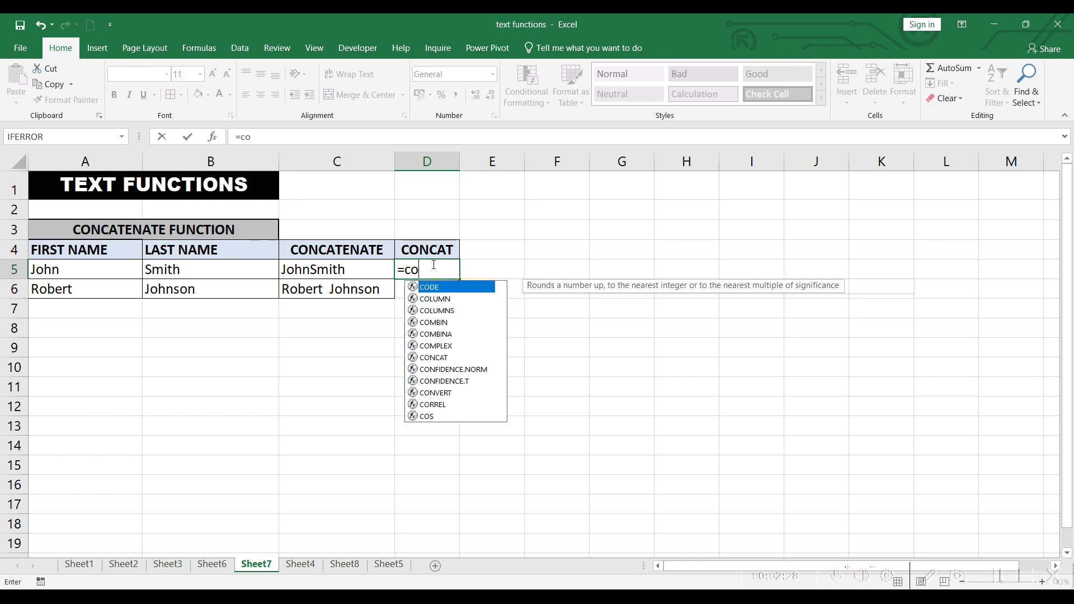
{"action": "key", "text": "Tab"}
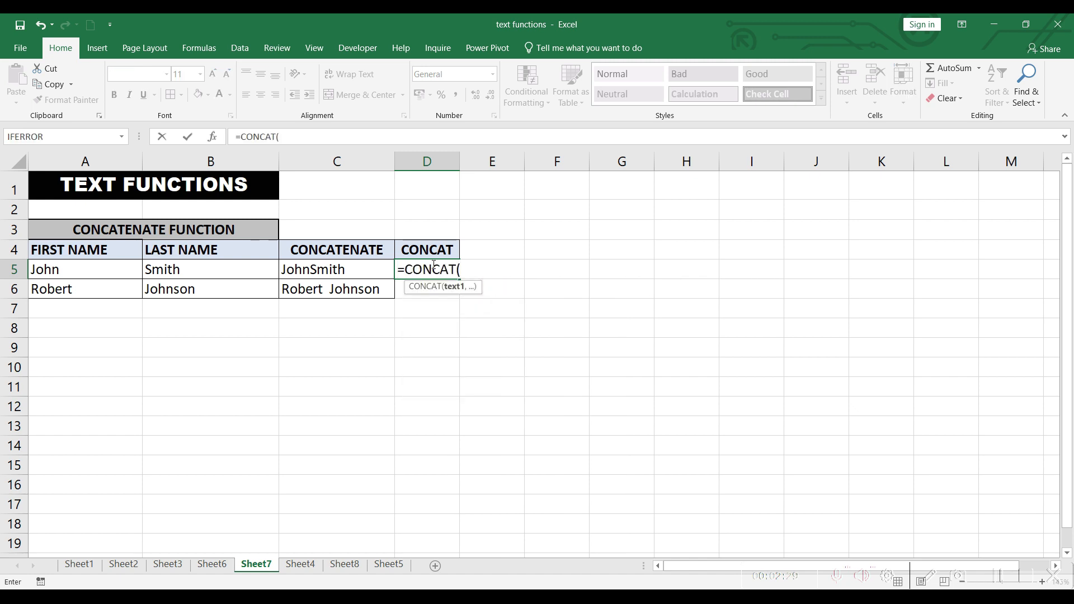
{"action": "left_click", "coordinate": [111, 268]}
{"action": "type", "text": ","}
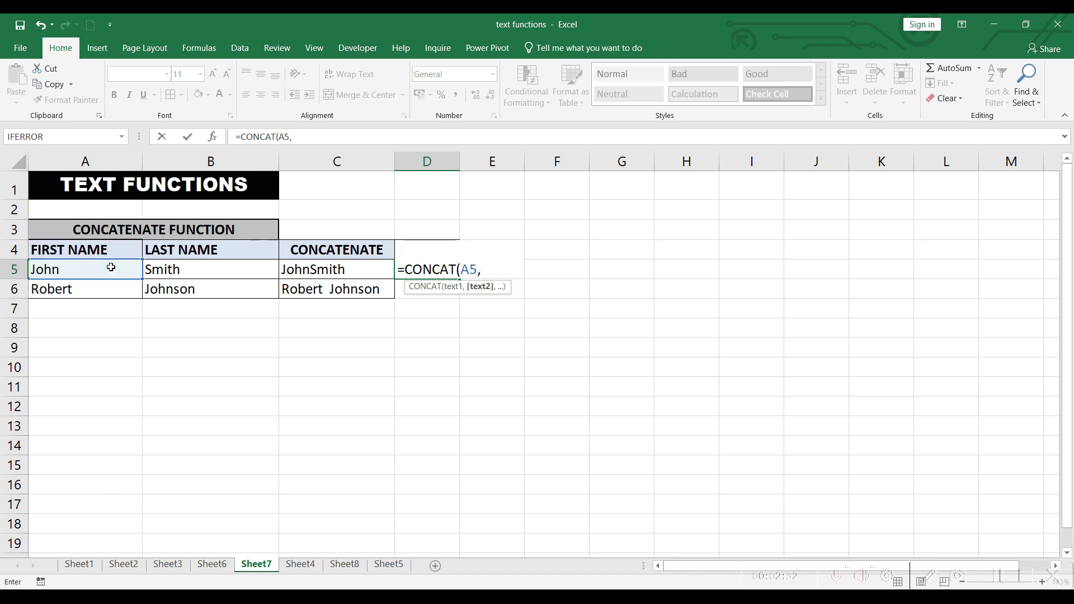
{"action": "type", "text": "\" \","}
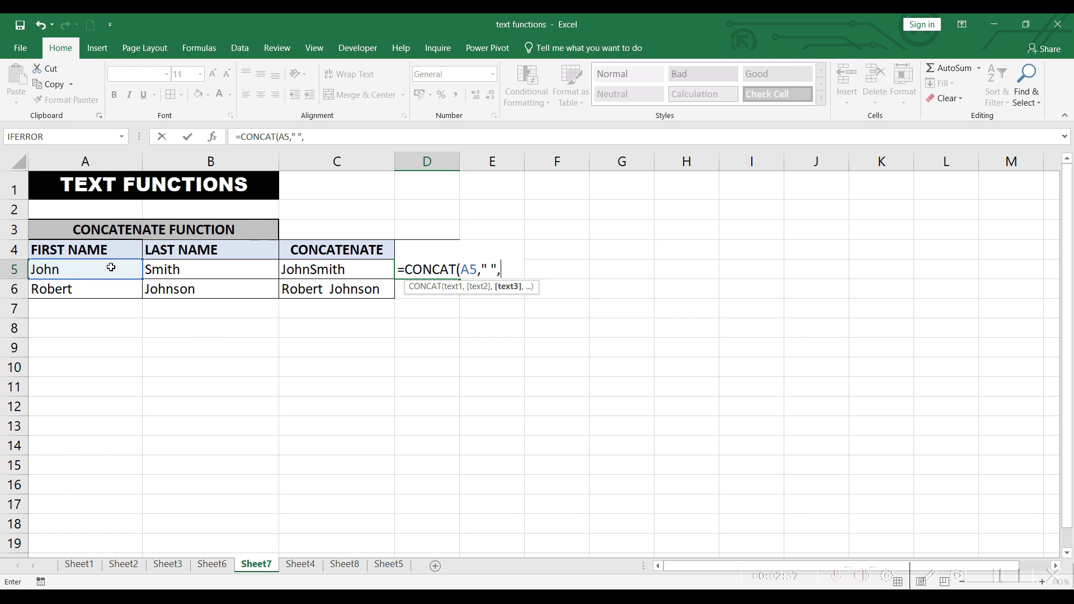
{"action": "left_click", "coordinate": [167, 270]}
{"action": "key", "text": "Return"}
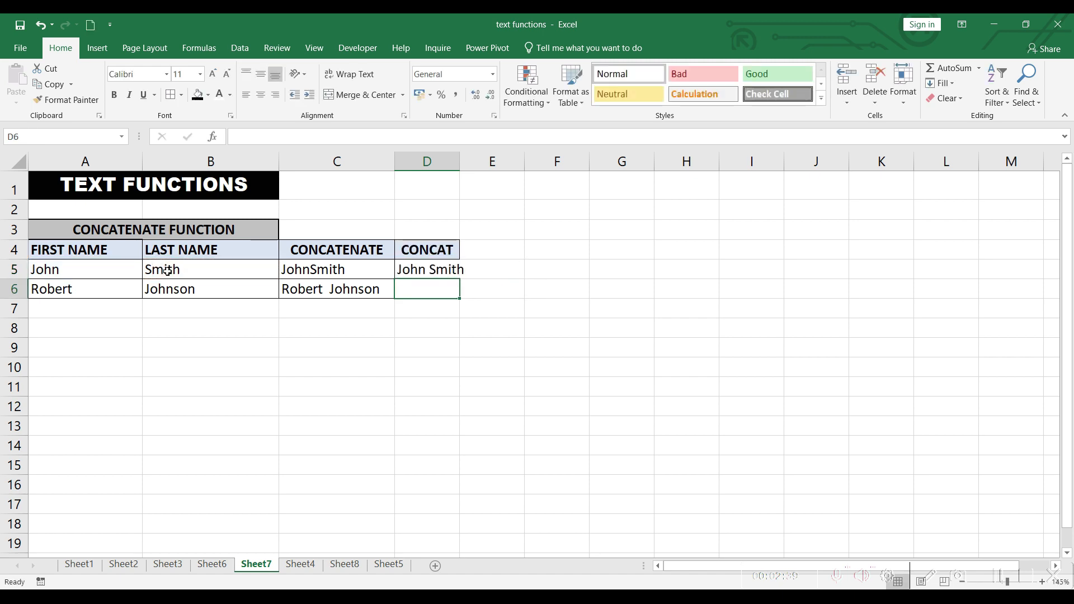
{"action": "left_click", "coordinate": [573, 360]}
{"action": "left_click_drag", "start_coordinate": [460, 163], "coordinate": [474, 181]}
Join the first and last name in E5 with the ampersand operator, using =A5 & " " &B5.
{"action": "left_click", "coordinate": [514, 271]}
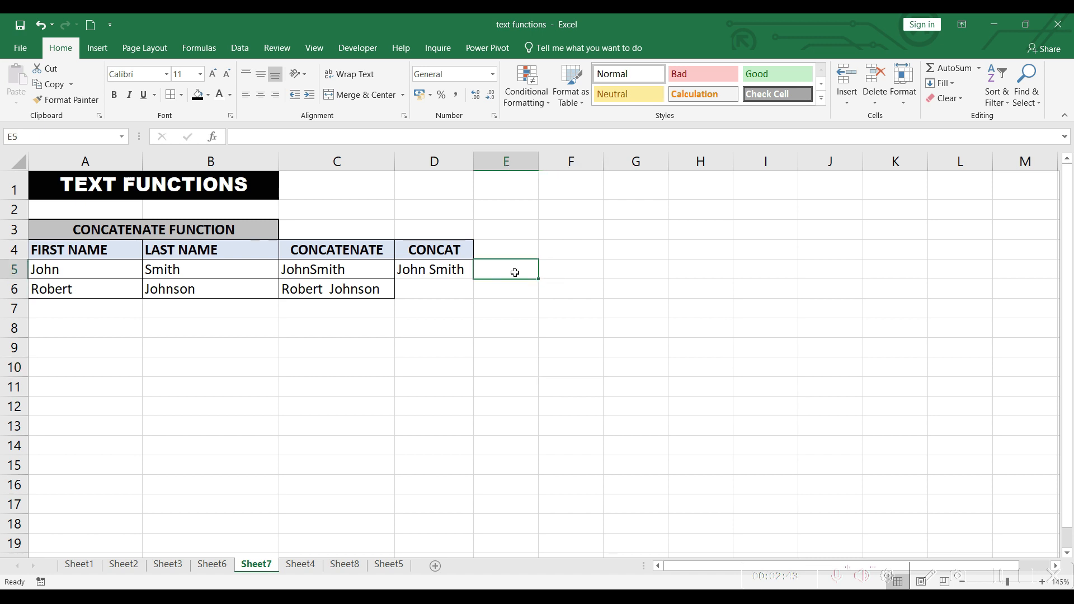
{"action": "type", "text": "="}
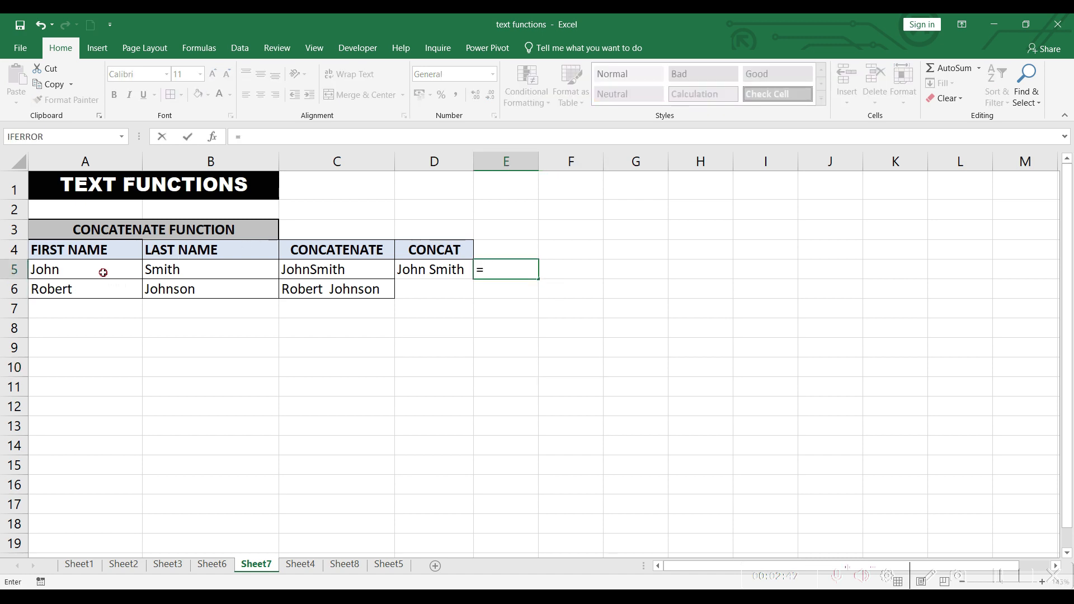
{"action": "left_click", "coordinate": [103, 273]}
{"action": "type", "text": "& \""}
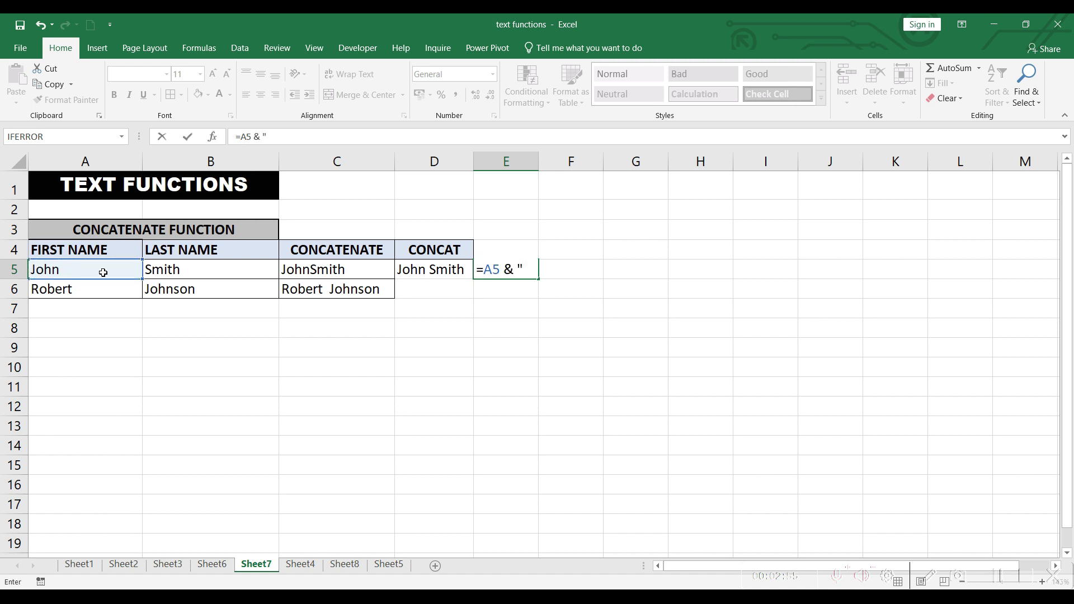
{"action": "type", "text": " \" &"}
{"action": "left_click", "coordinate": [165, 269]}
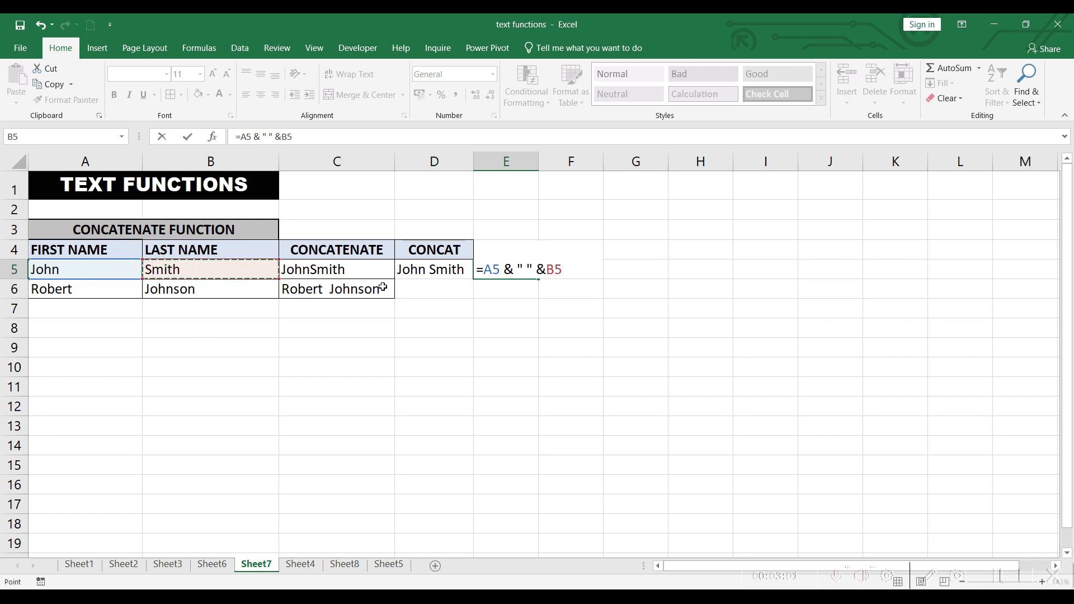
{"action": "key", "text": "Return"}
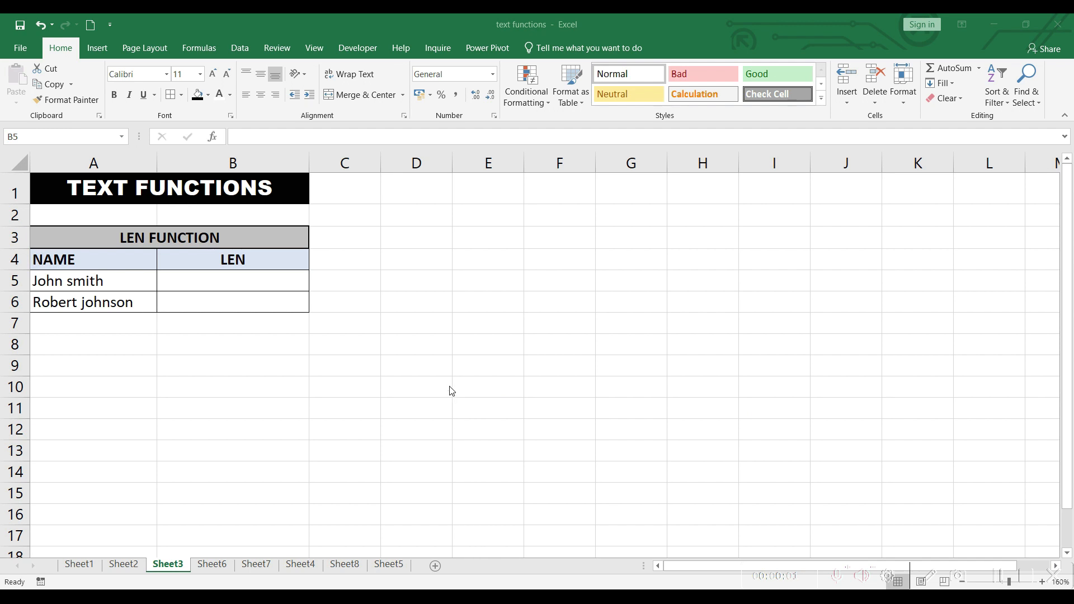
Count the characters of the name in B5 with =LEN(A5) and fill the formula down to B6.
{"action": "left_click", "coordinate": [280, 284]}
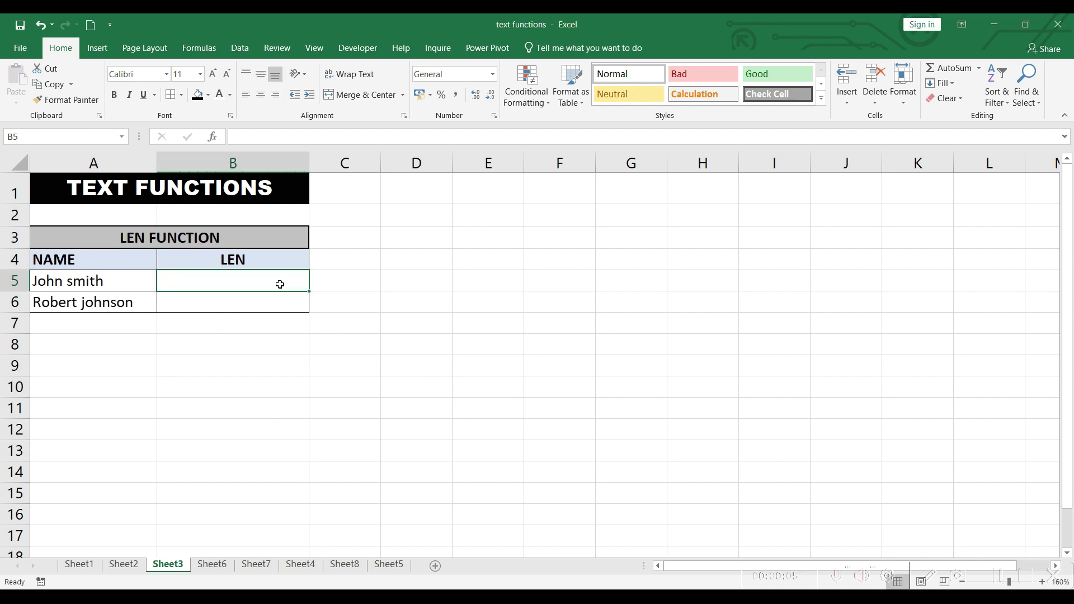
{"action": "type", "text": "=len("}
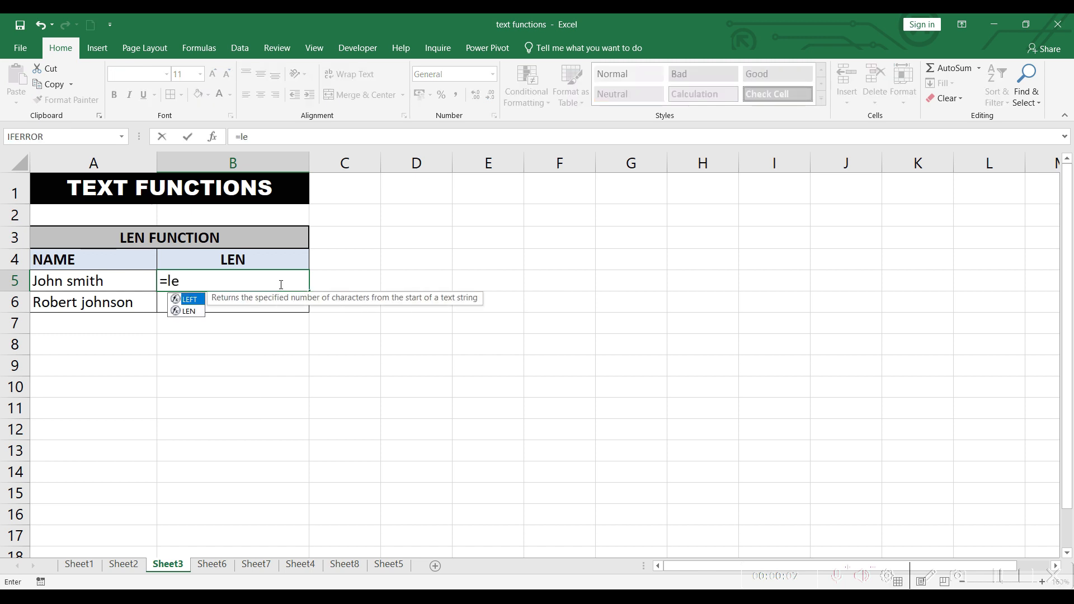
{"action": "left_click", "coordinate": [134, 286]}
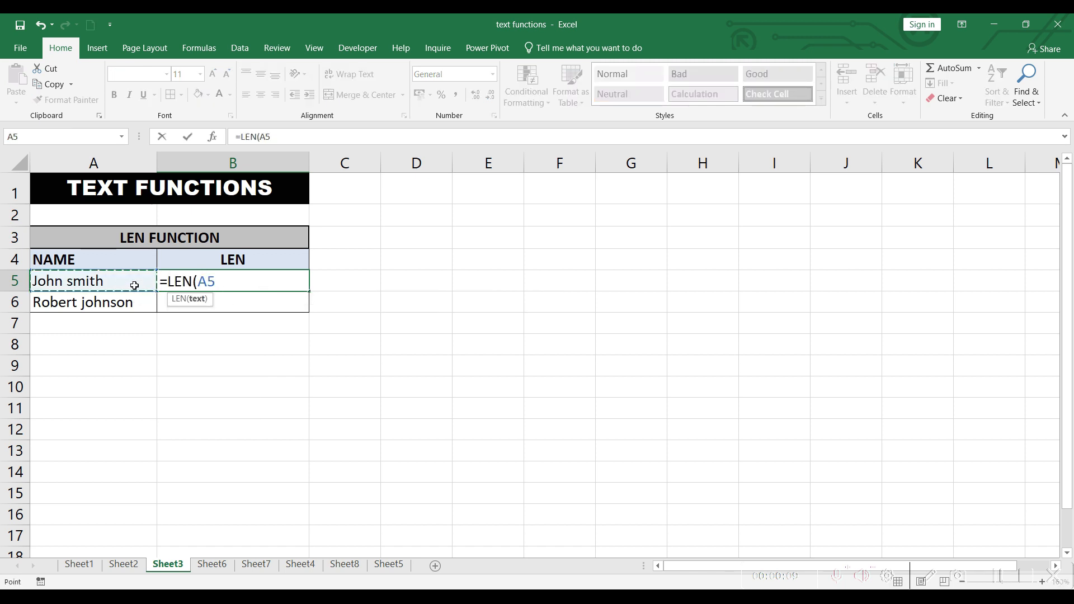
{"action": "key", "text": "Return"}
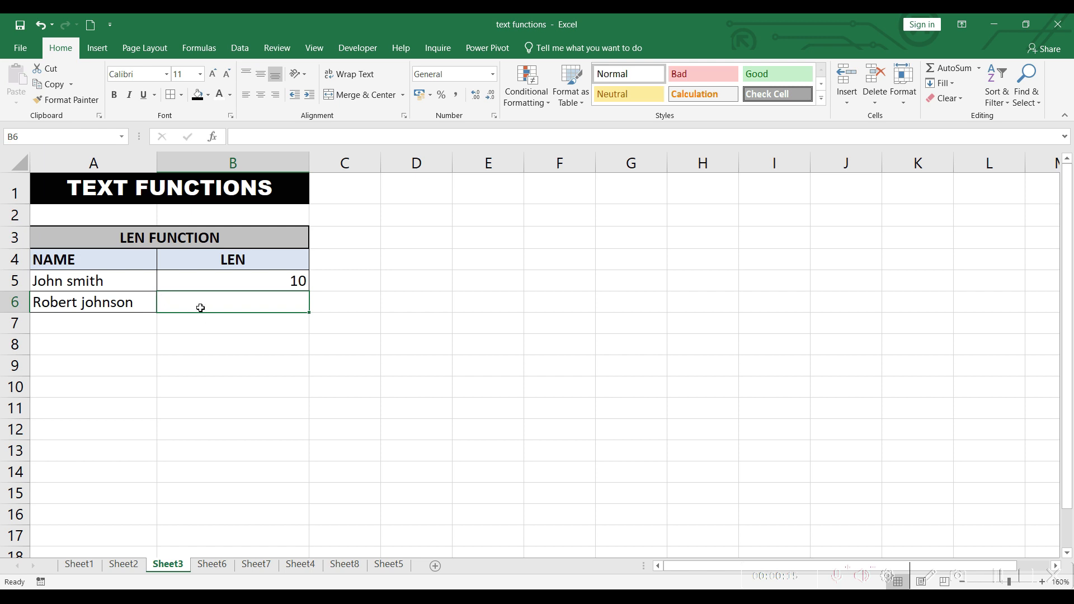
{"action": "left_click", "coordinate": [298, 281]}
{"action": "left_click_drag", "start_coordinate": [309, 290], "coordinate": [311, 311]}
{"action": "left_click", "coordinate": [430, 392]}
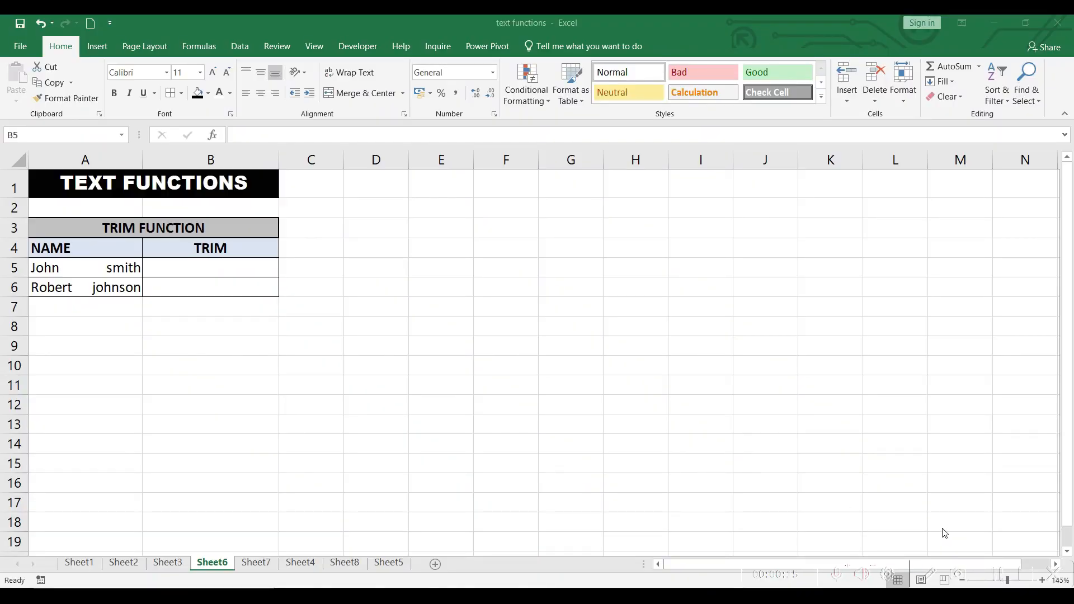
Remove the extra spaces from the name in B5 with =TRIM(A5) and fill the formula down to B6.
{"action": "left_click", "coordinate": [207, 263]}
{"action": "type", "text": "="}
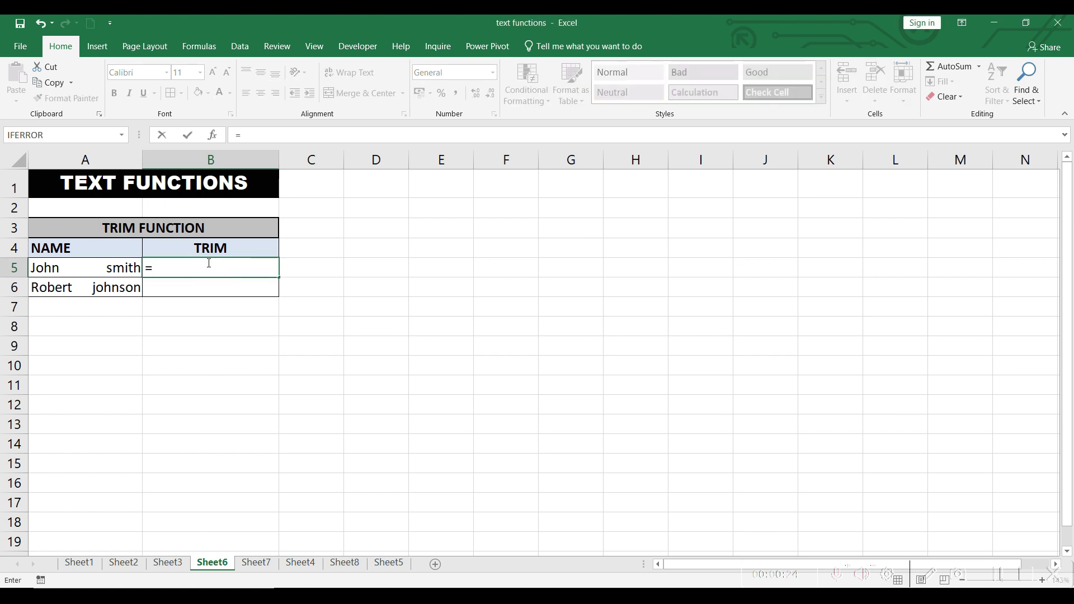
{"action": "type", "text": "trim"}
{"action": "key", "text": "Tab"}
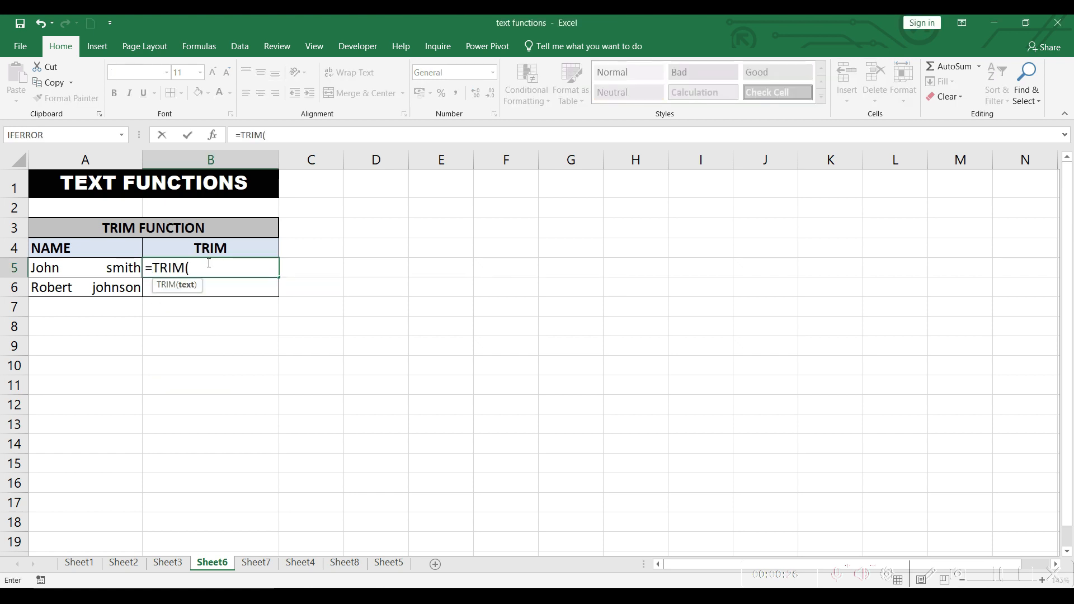
{"action": "key", "text": "Return"}
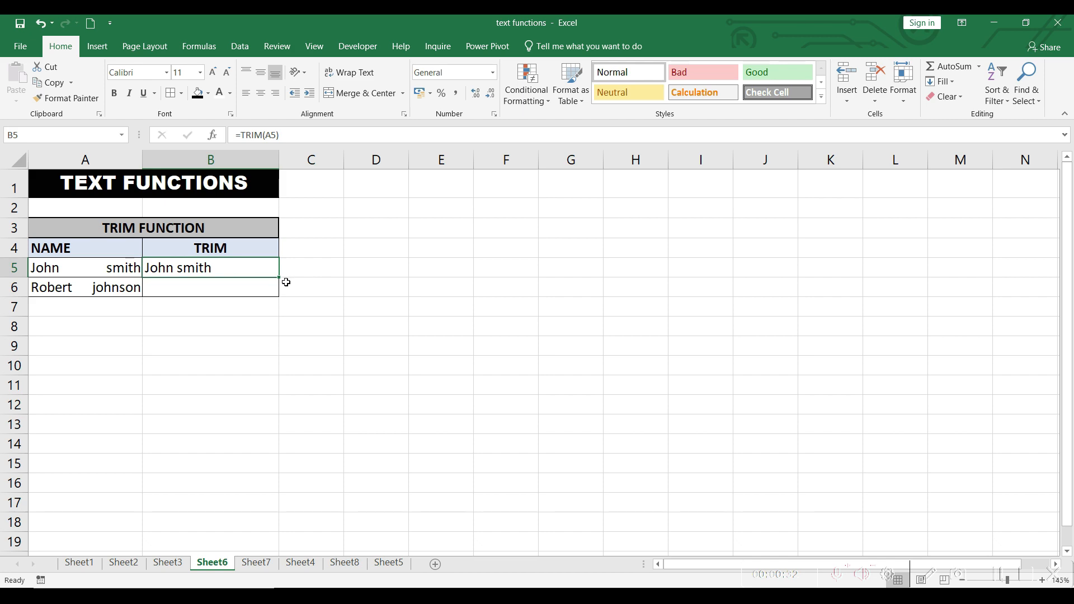
{"action": "double_click", "coordinate": [281, 278]}
{"action": "left_click", "coordinate": [375, 323]}
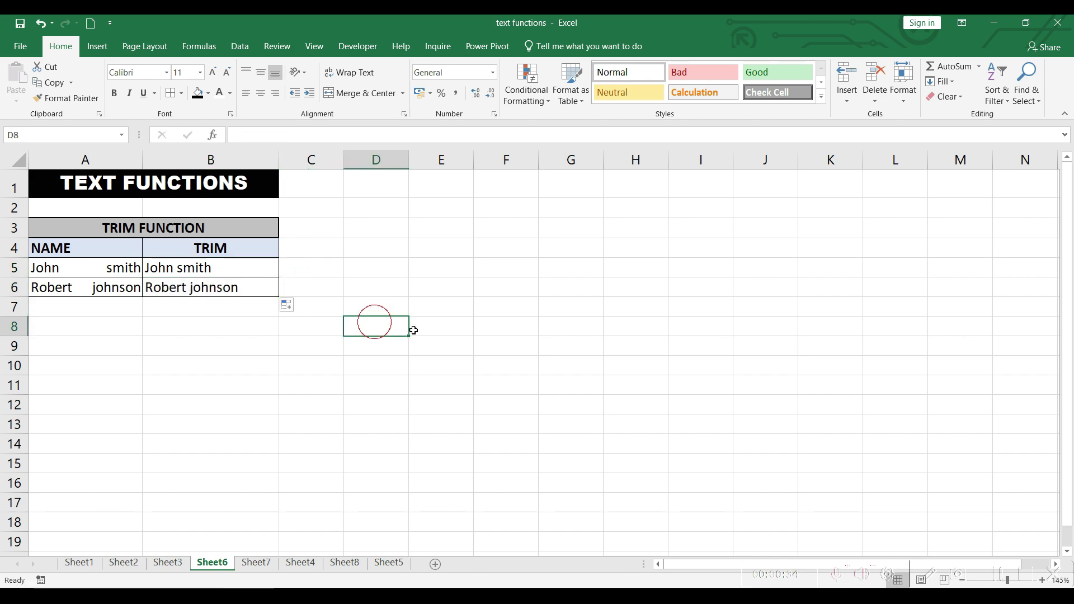